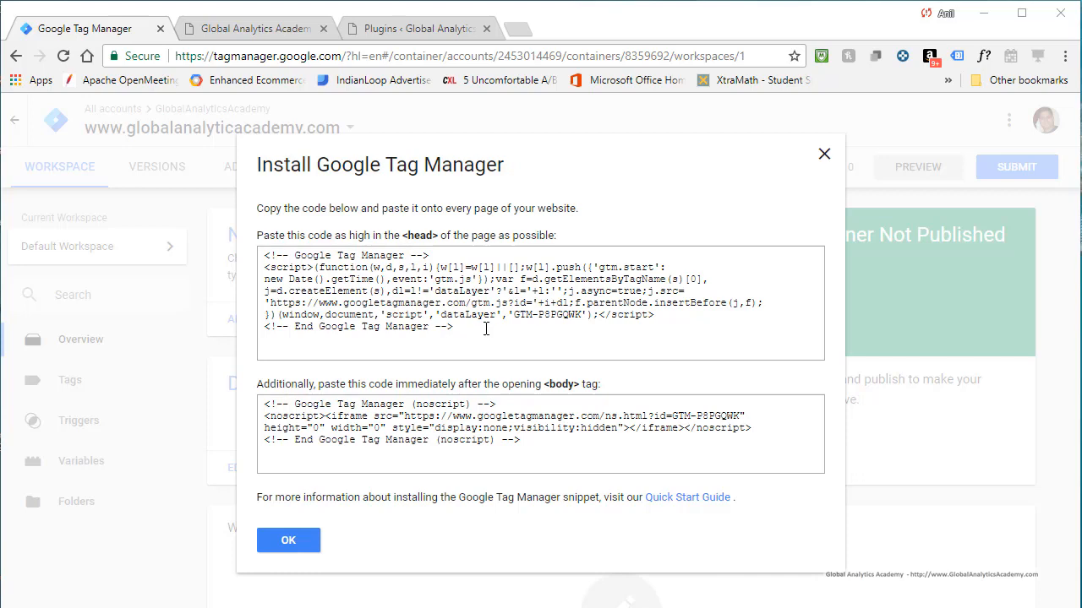
# Examine the Google Tag Manager installation snippets for the page head and for the opening body tag
pyautogui.click(243, 31)
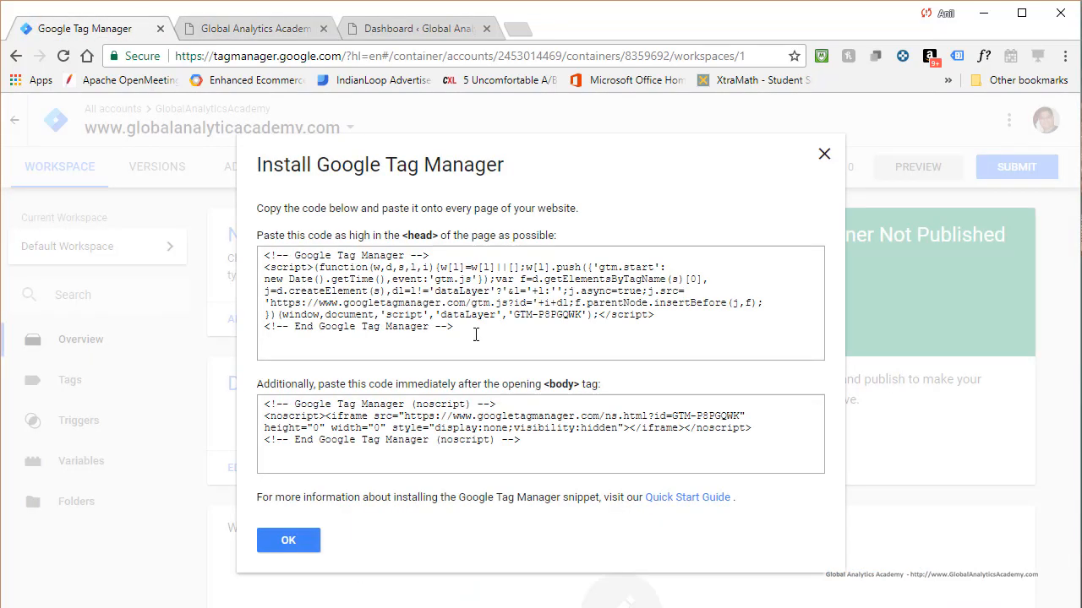
pyautogui.moveTo(473, 331); pyautogui.dragTo(235, 250)
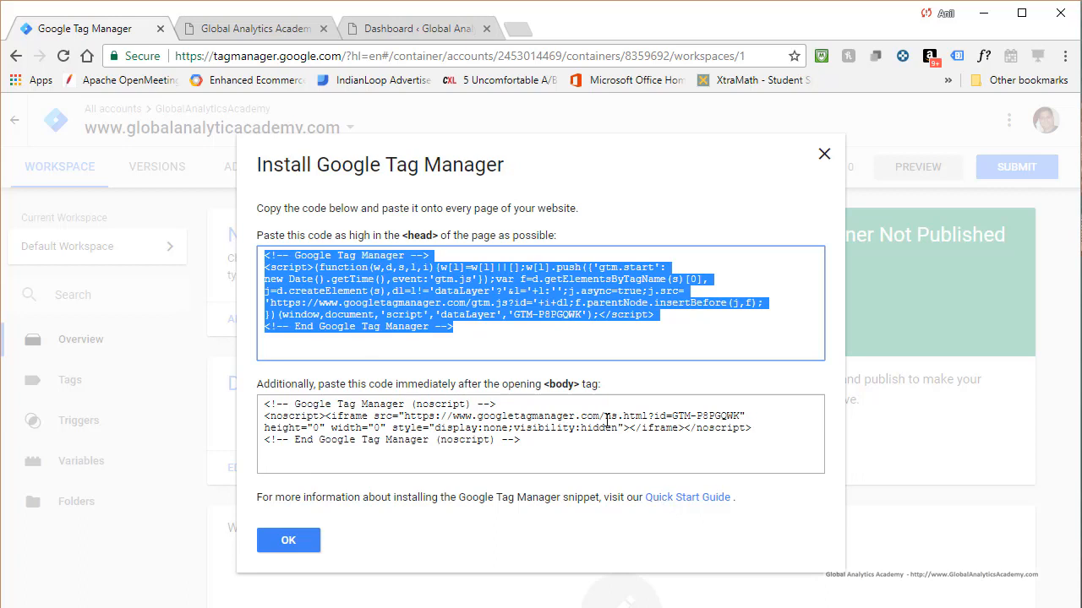
pyautogui.click(551, 445)
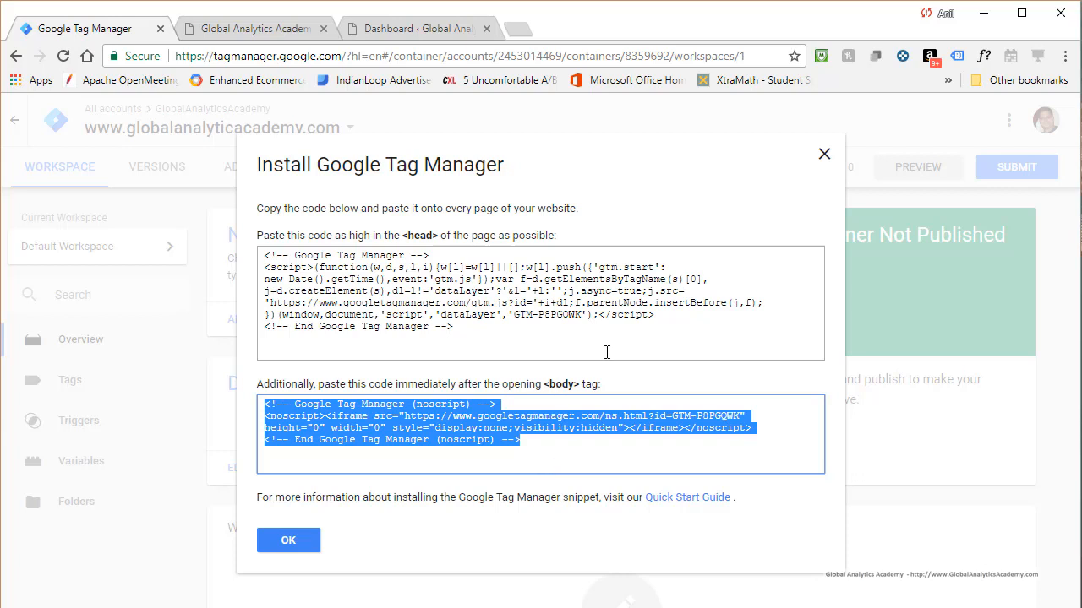
pyautogui.click(497, 332)
pyautogui.hotkey('ctrl', 'c')
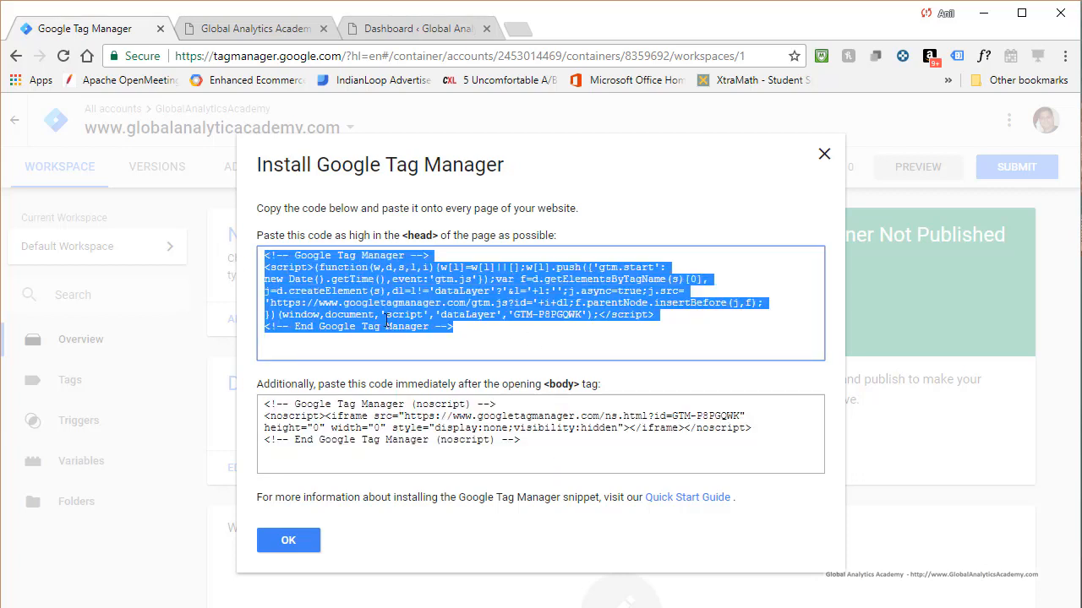
pyautogui.click(565, 460)
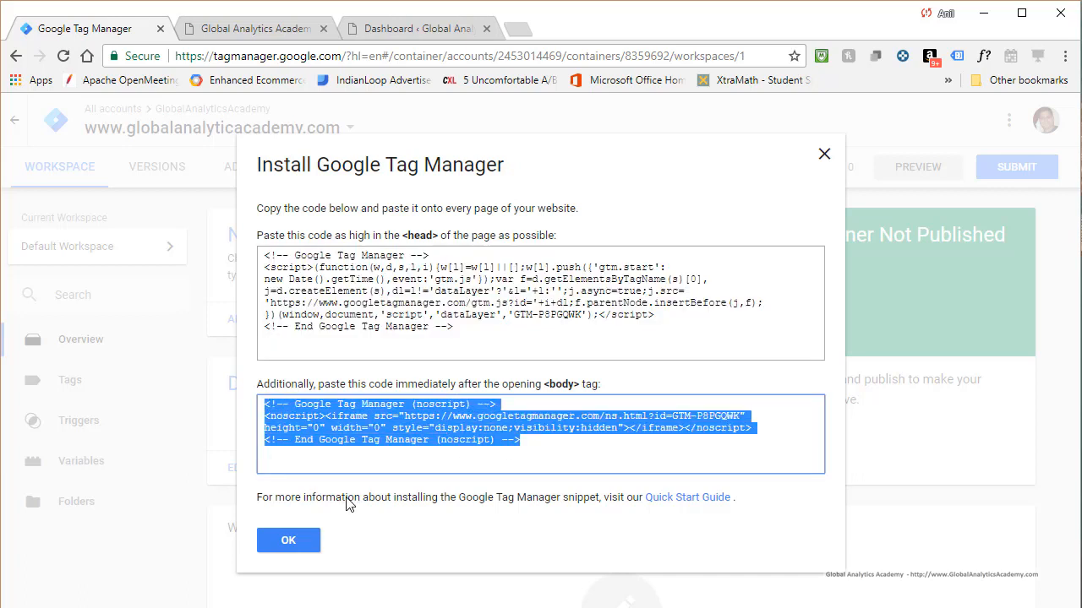
# Switch to the Global Analytics Academy WordPress dashboard and open the theme file editor
pyautogui.click(415, 29)
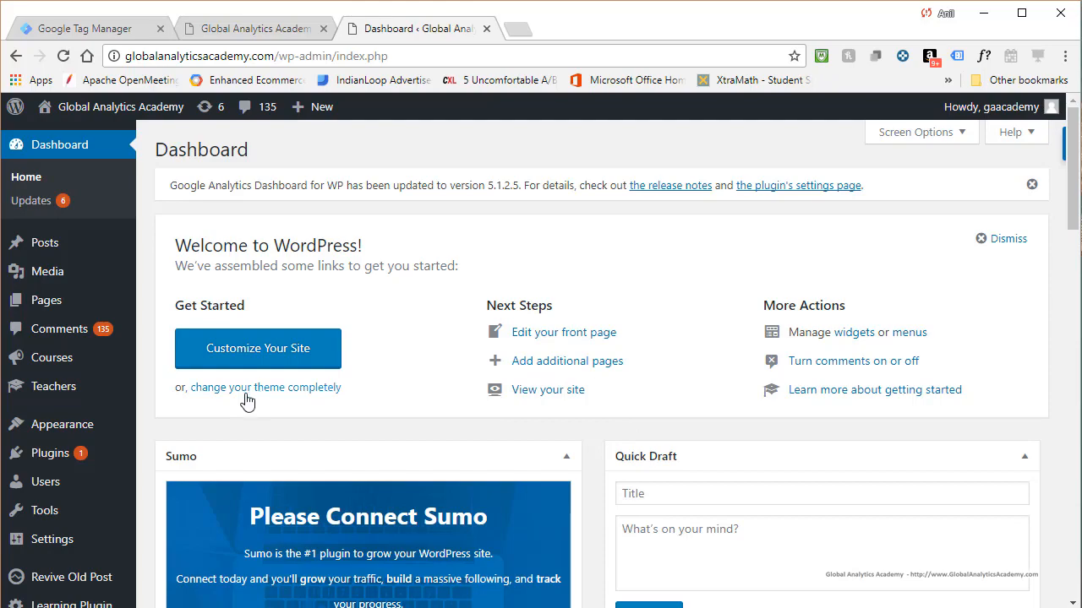
pyautogui.scroll(-1, 242, 398)
pyautogui.moveTo(65, 345)
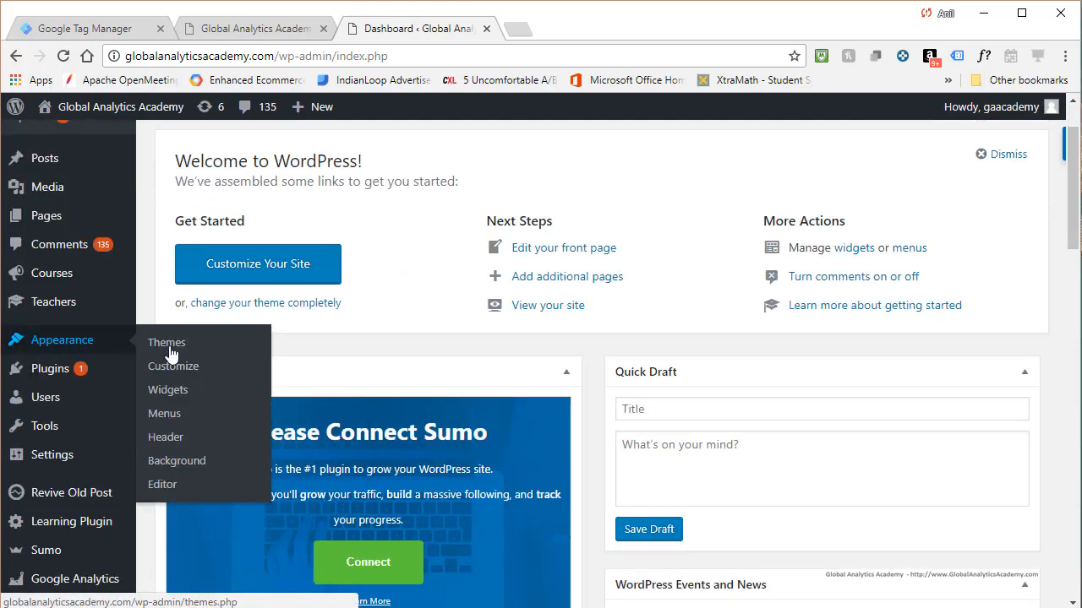
pyautogui.click(164, 486)
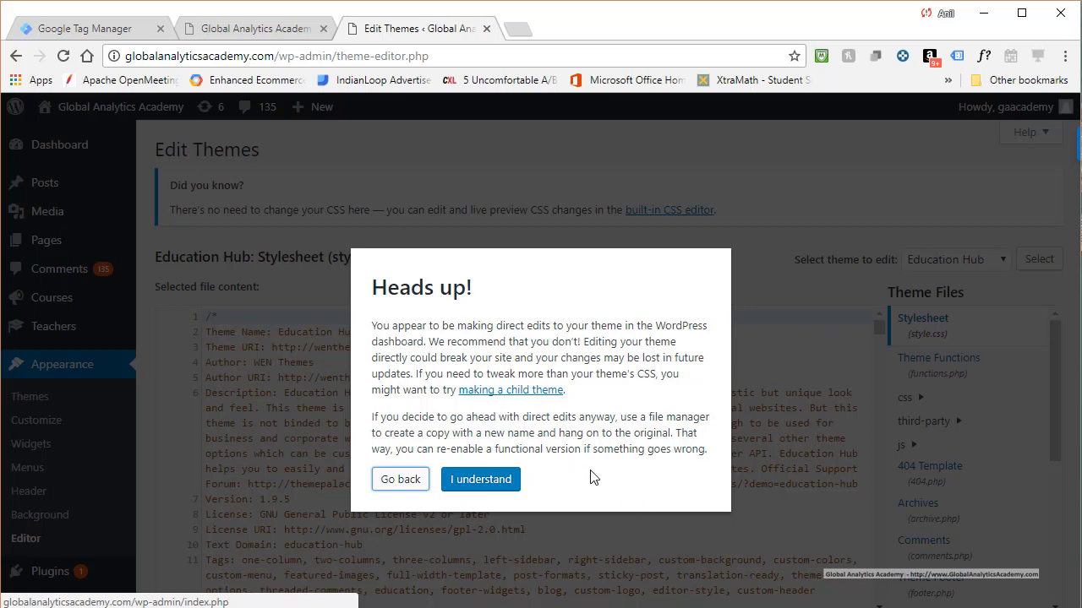
# Open the child theme documentation linked in the direct-editing warning and read how to create a child theme
pyautogui.click(518, 390)
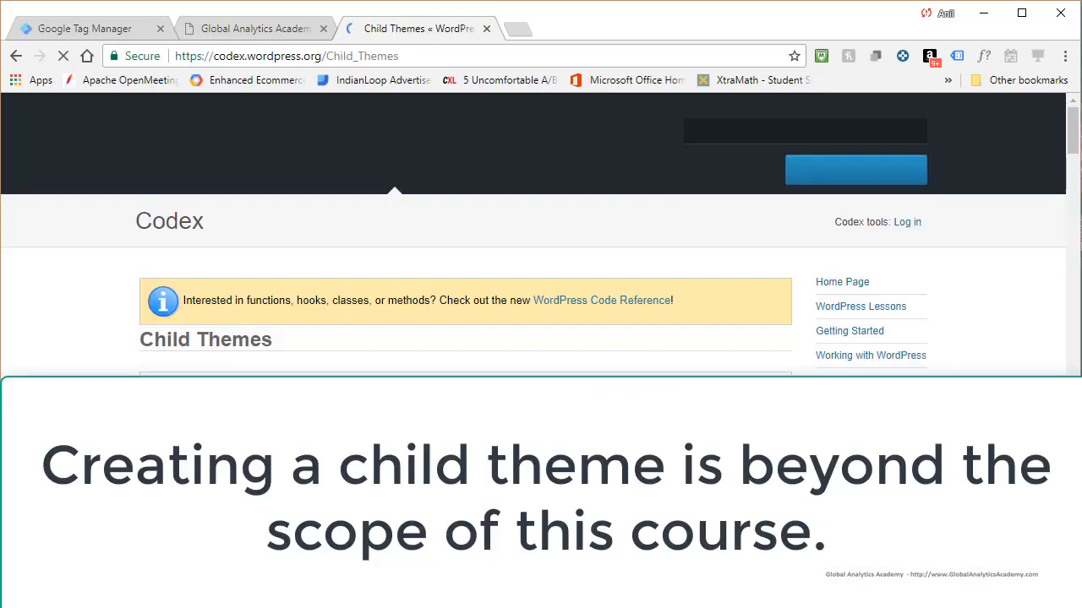
pyautogui.scroll(-4, 533, 234)
pyautogui.scroll(-1, 533, 234)
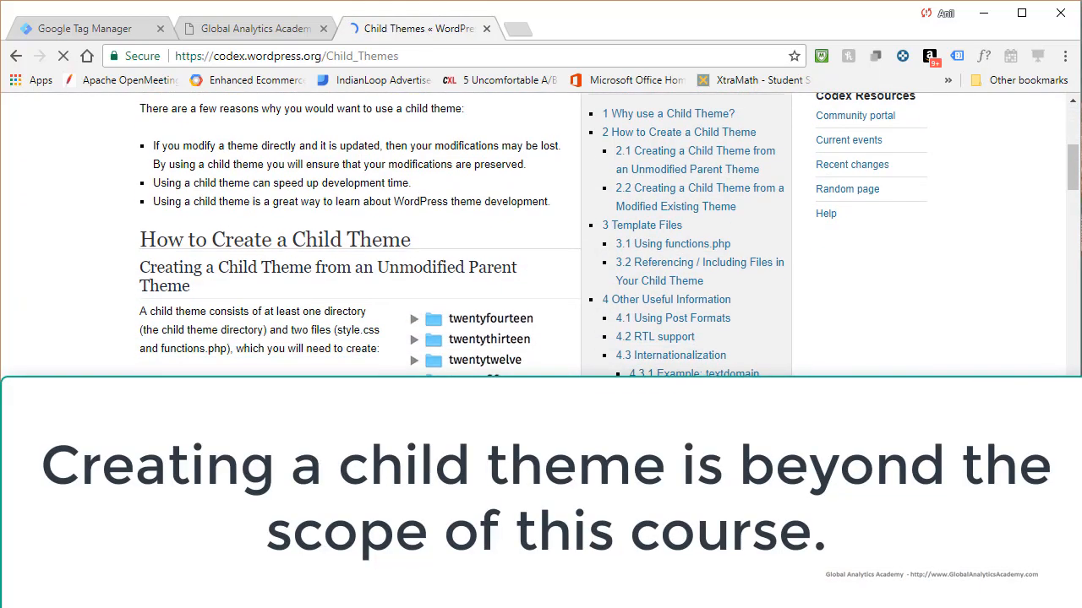
pyautogui.scroll(-1, 532, 234)
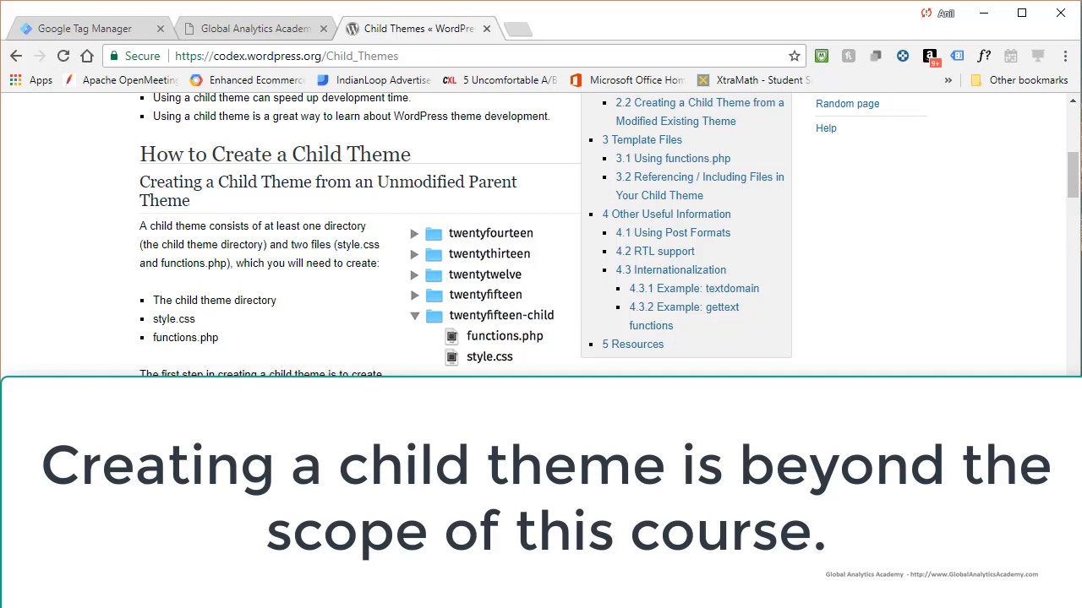
pyautogui.scroll(-2, 465, 234)
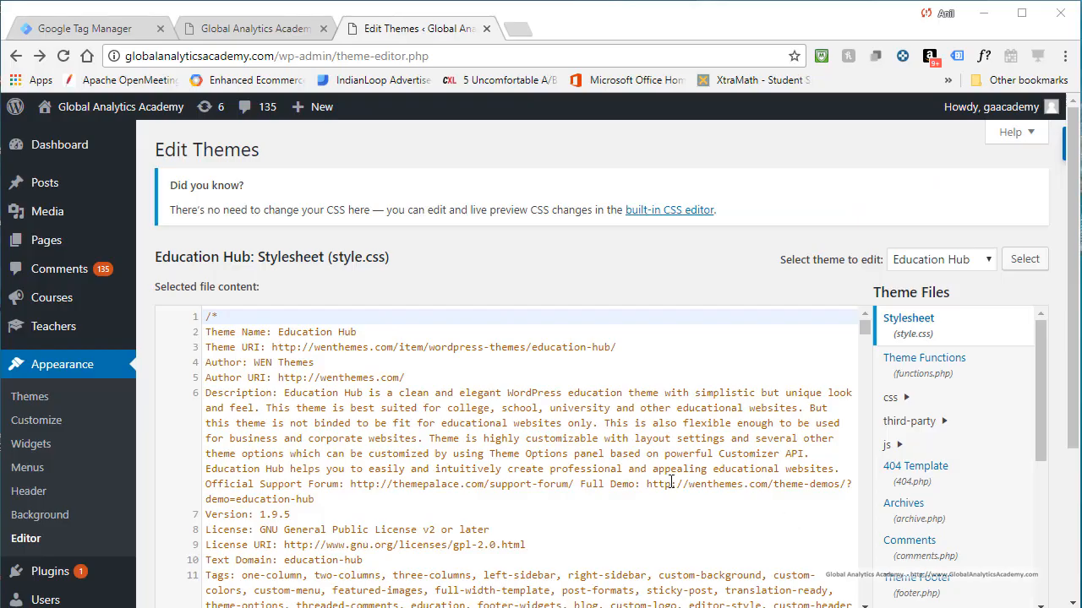
# Open the Education Hub theme's Theme Header file (header.php) for editing
pyautogui.scroll(-5, 670, 482)
pyautogui.scroll(5, 670, 482)
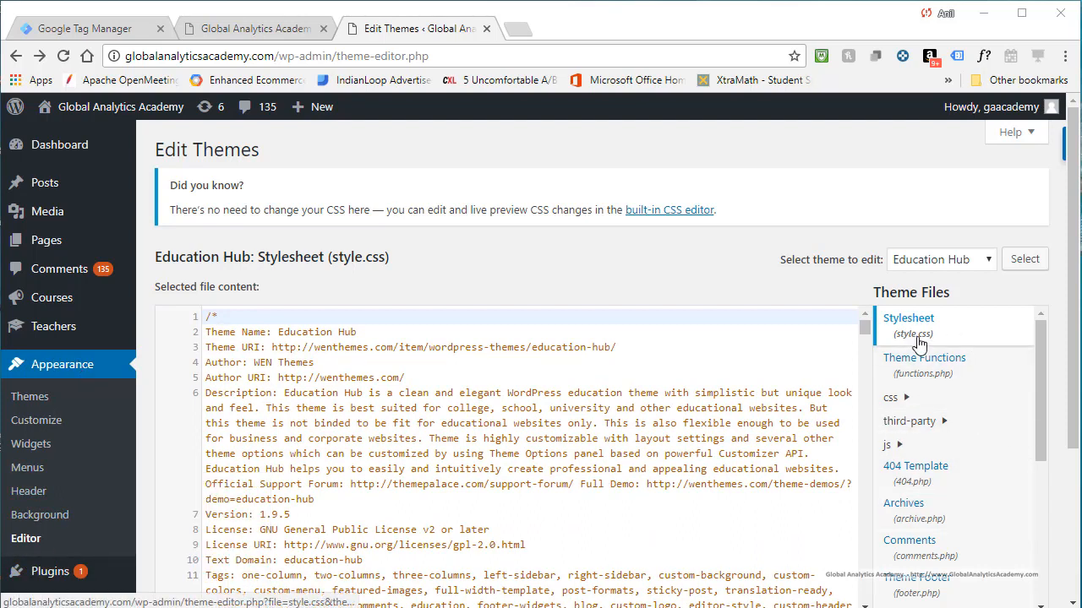
pyautogui.scroll(-1, 959, 512)
pyautogui.scroll(-3, 959, 511)
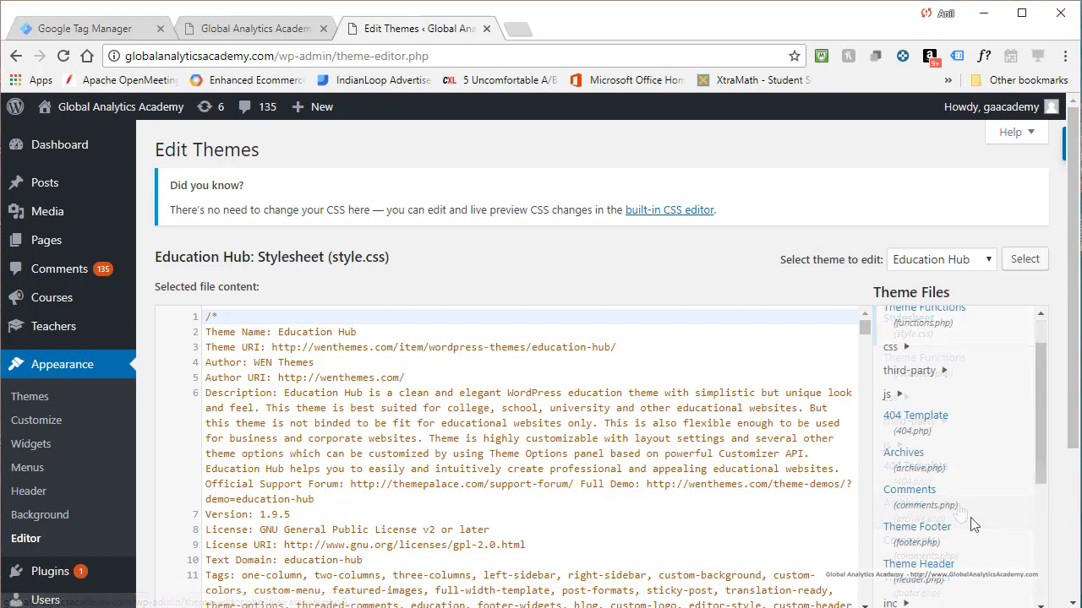
pyautogui.click(920, 407)
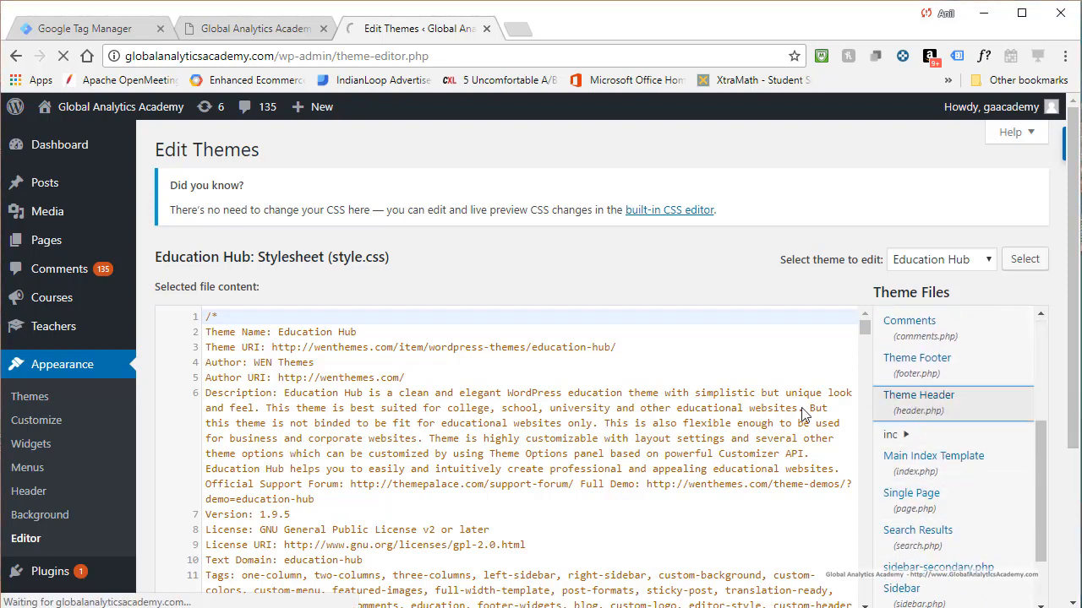
# Copy the Google Tag Manager head script and paste it on a new line directly after the opening <head> tag in header.php
pyautogui.scroll(-1, 243, 452)
pyautogui.scroll(-3, 243, 452)
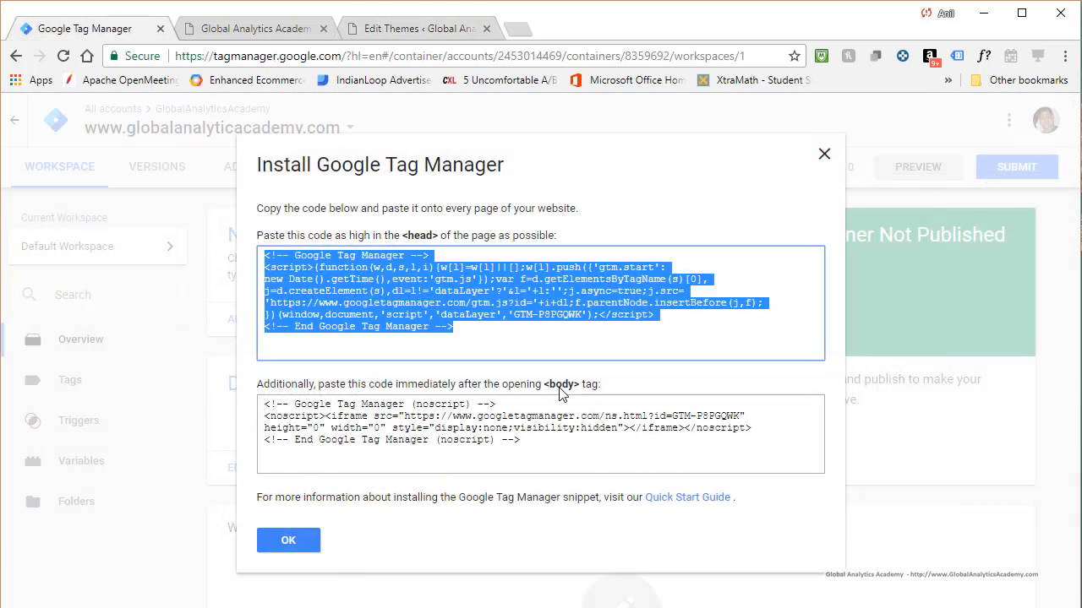
pyautogui.click(409, 34)
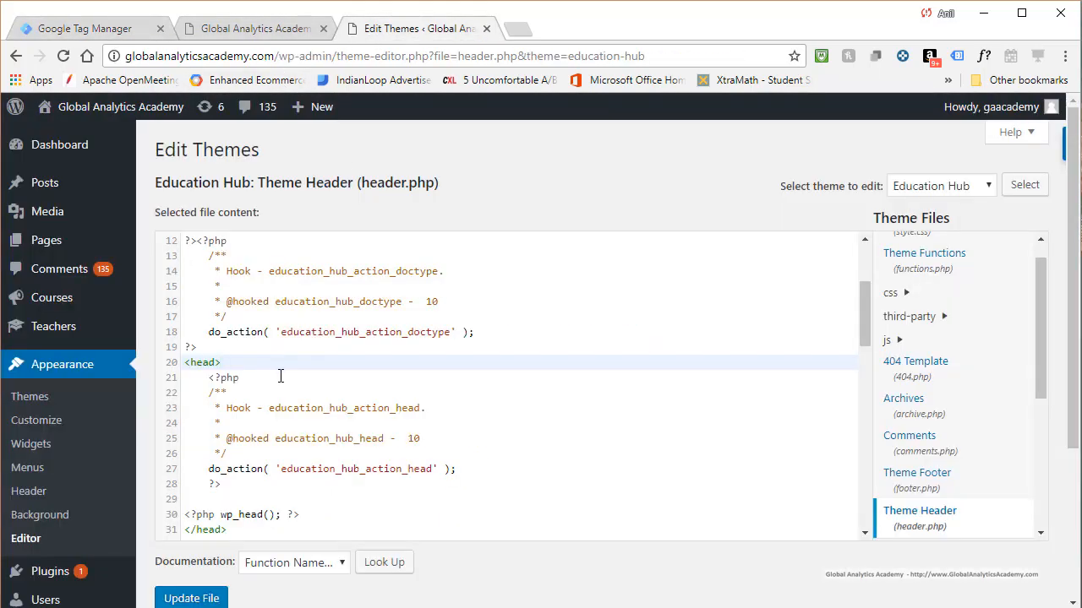
pyautogui.press('Return')
pyautogui.hotkey('ctrl', 'v')
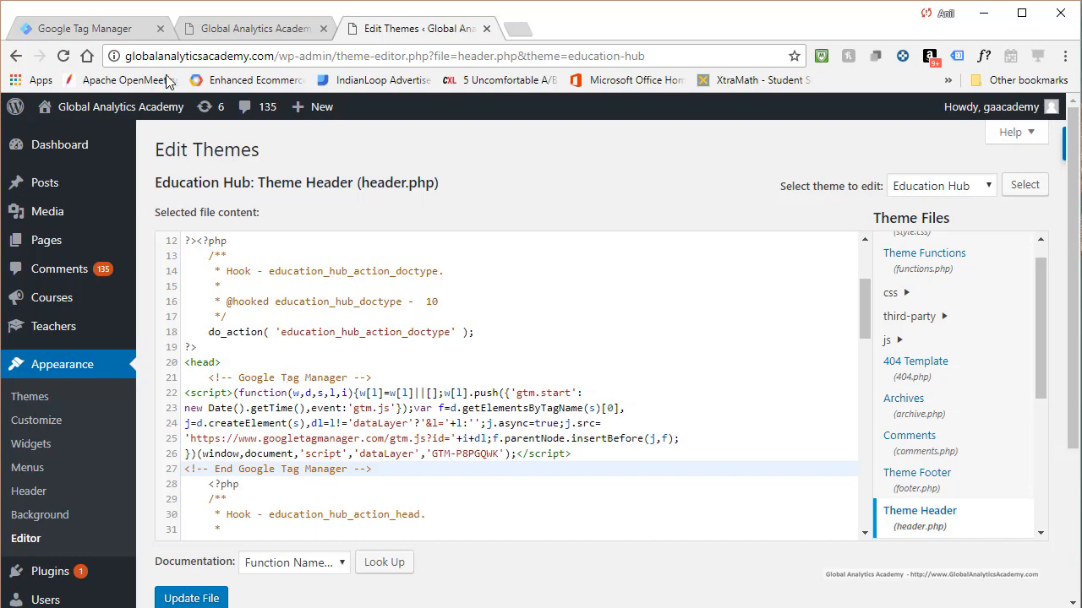
# Copy the Google Tag Manager noscript code and paste it on a new line directly after the opening <body> tag in header.php
pyautogui.click(89, 27)
pyautogui.moveTo(595, 459); pyautogui.dragTo(171, 359)
pyautogui.hotkey('ctrl', 'c')
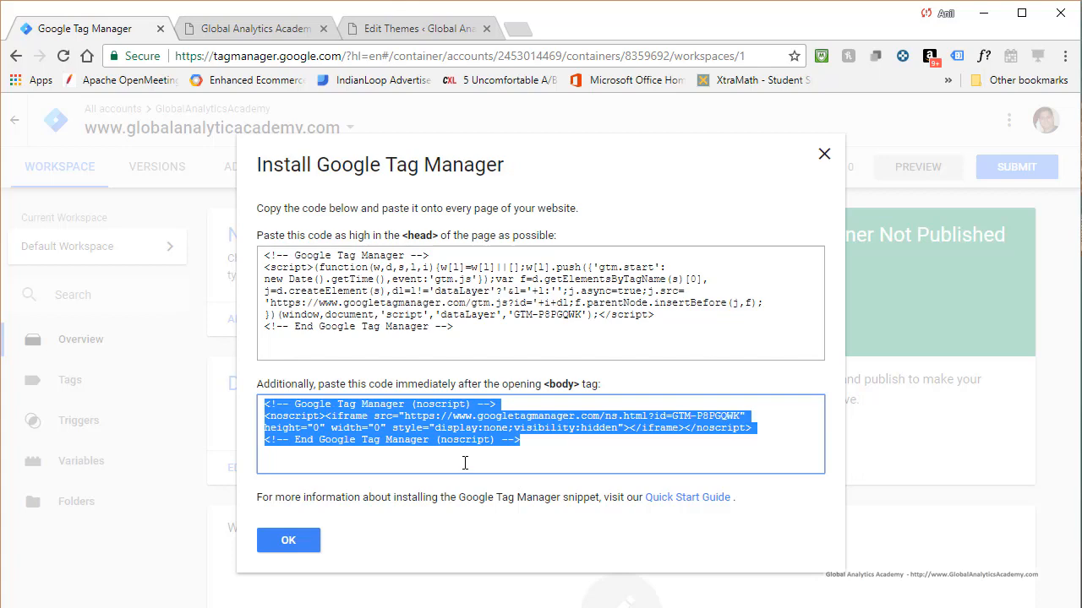
pyautogui.click(414, 28)
pyautogui.press('Return')
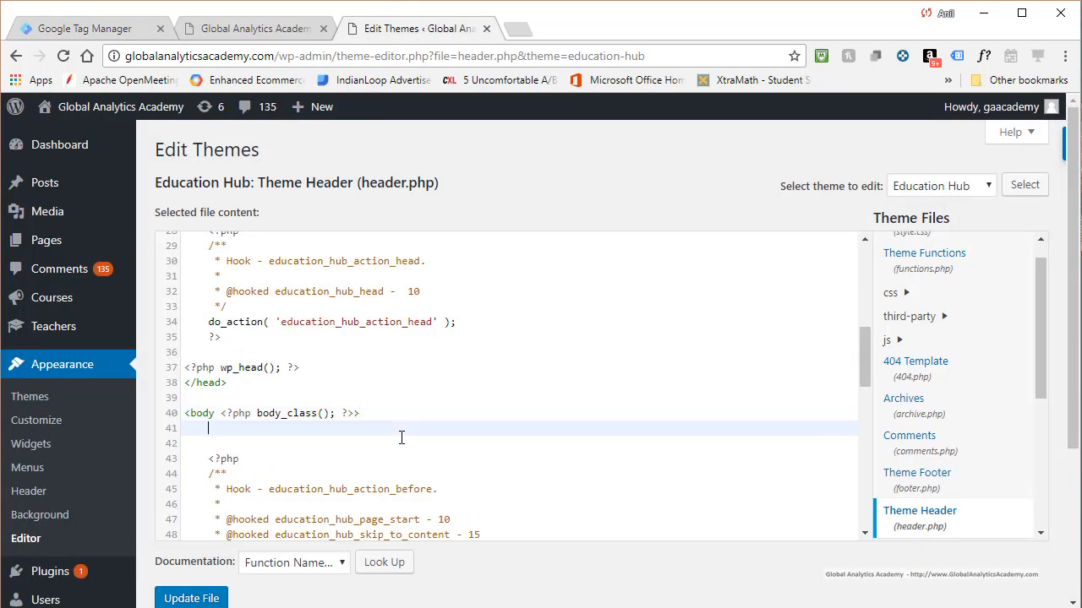
pyautogui.hotkey('ctrl', 'v')
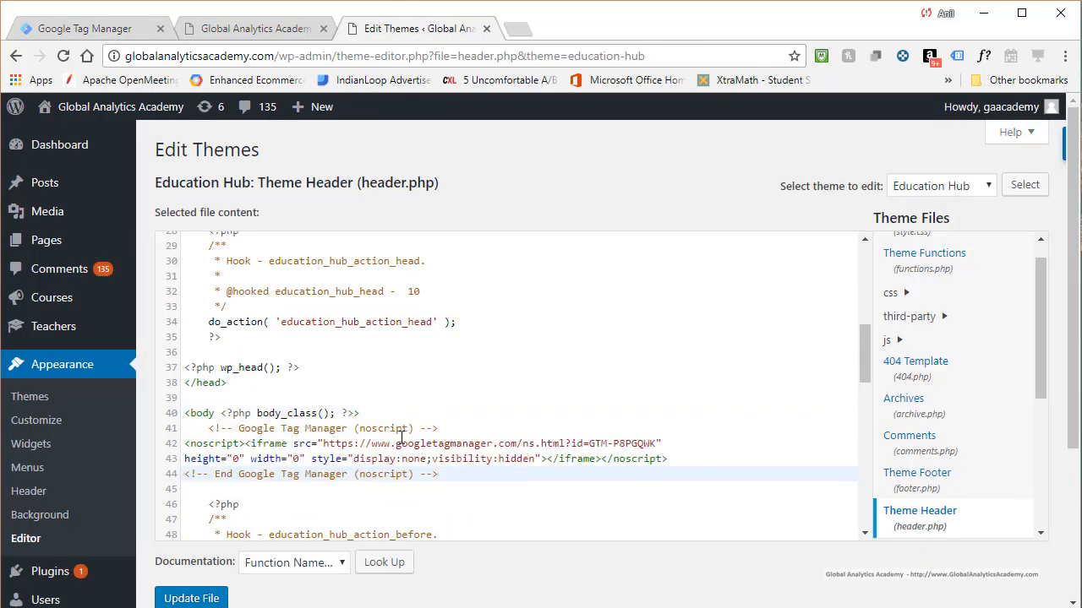
# Save the changes to the header.php theme file
pyautogui.scroll(-1, 414, 497)
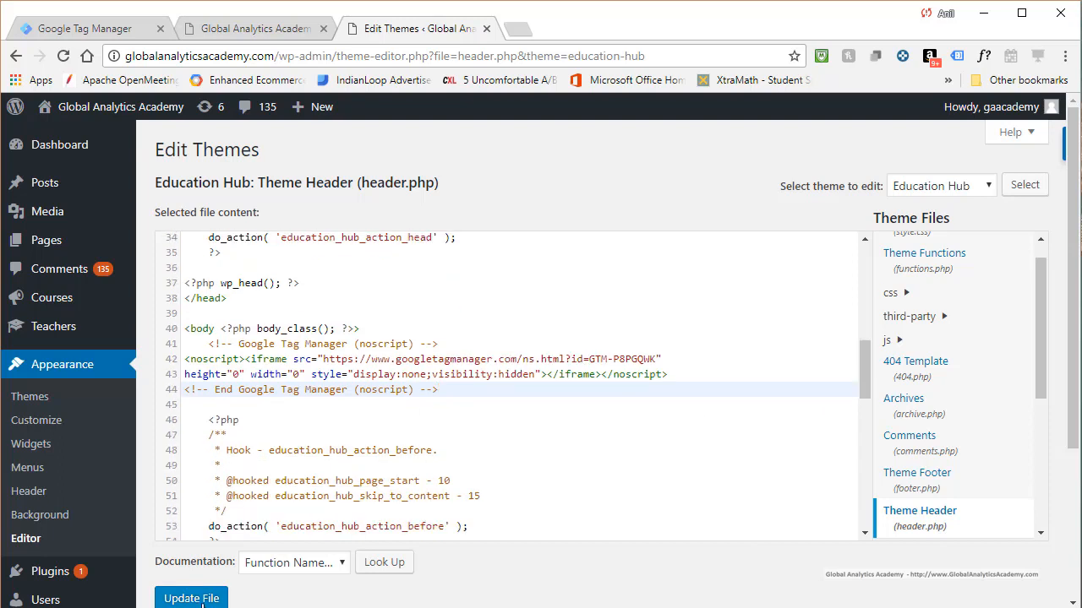
pyautogui.click(202, 598)
pyautogui.scroll(-2, 210, 593)
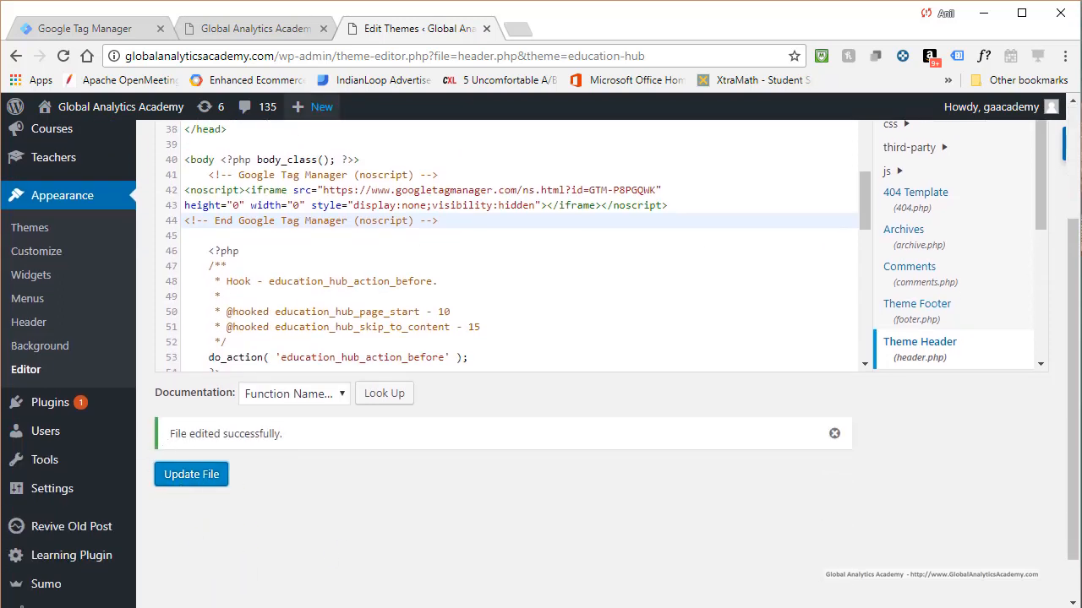
# Reload the site's home page and check its page source for the Google Tag Manager head script and body noscript code
pyautogui.click(251, 28)
pyautogui.click(62, 56)
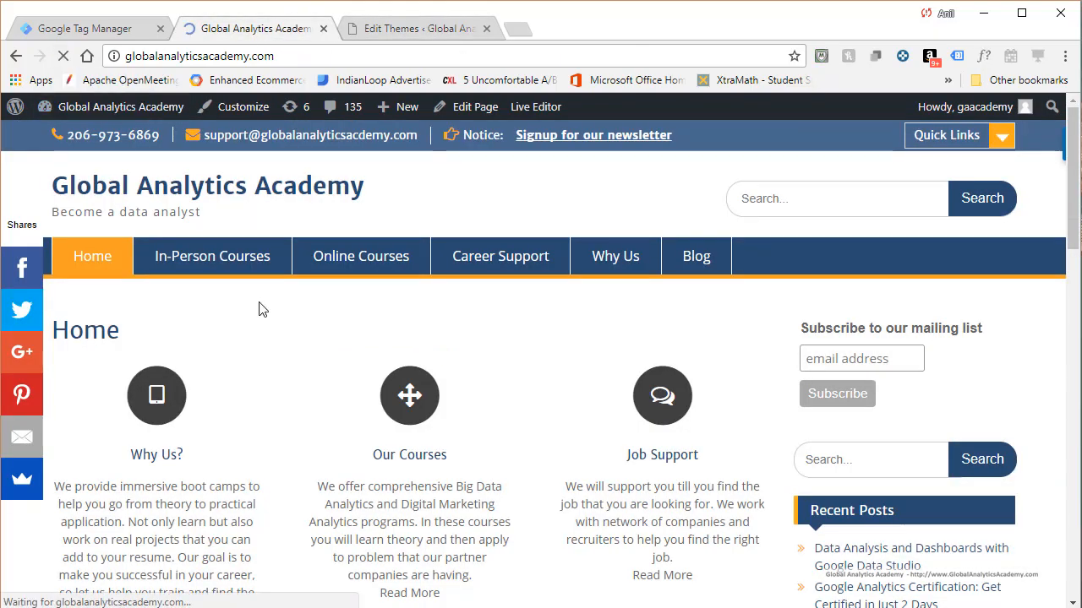
pyautogui.rightClick(524, 198)
pyautogui.click(609, 360)
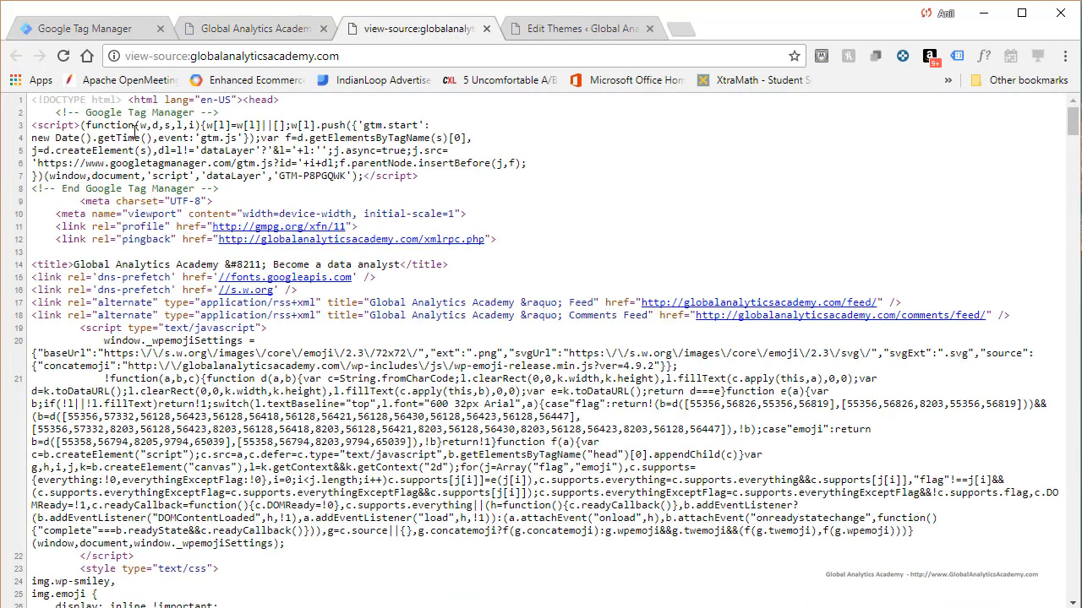
pyautogui.moveTo(54, 115); pyautogui.dragTo(246, 190)
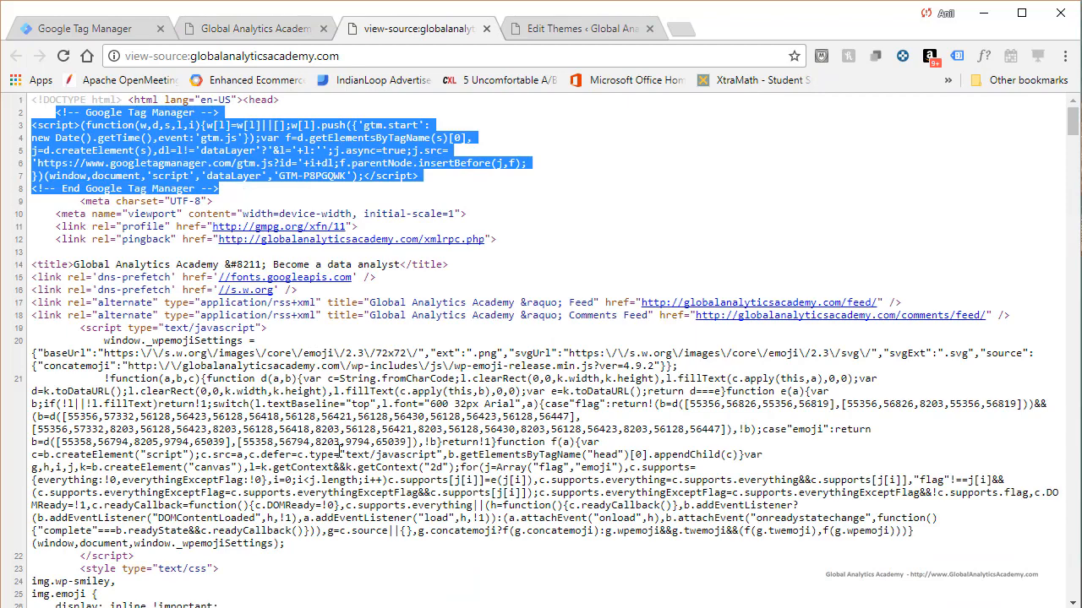
pyautogui.scroll(-17, 291, 429)
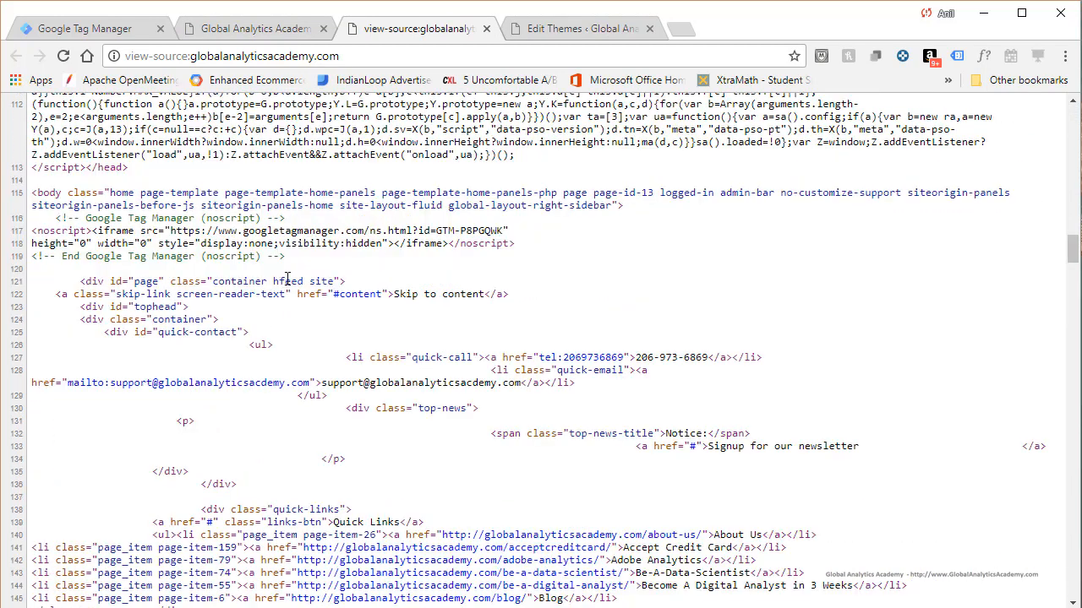
pyautogui.moveTo(287, 256); pyautogui.dragTo(32, 218)
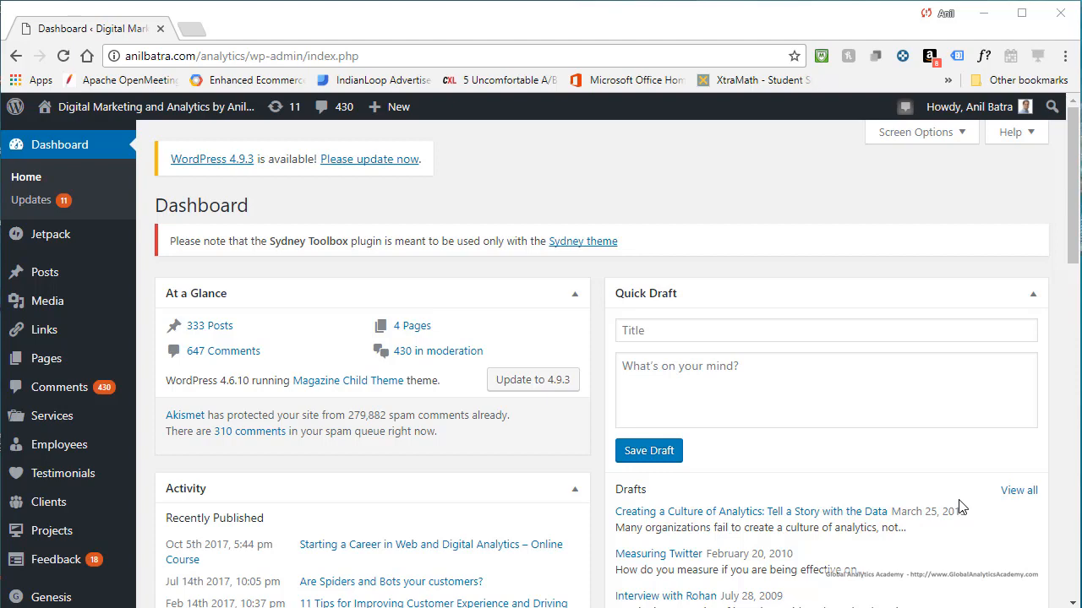
# In the anilbatra.com WordPress dashboard, search the new plugins for "google tag manager" and browse the results
pyautogui.scroll(-2, 39, 362)
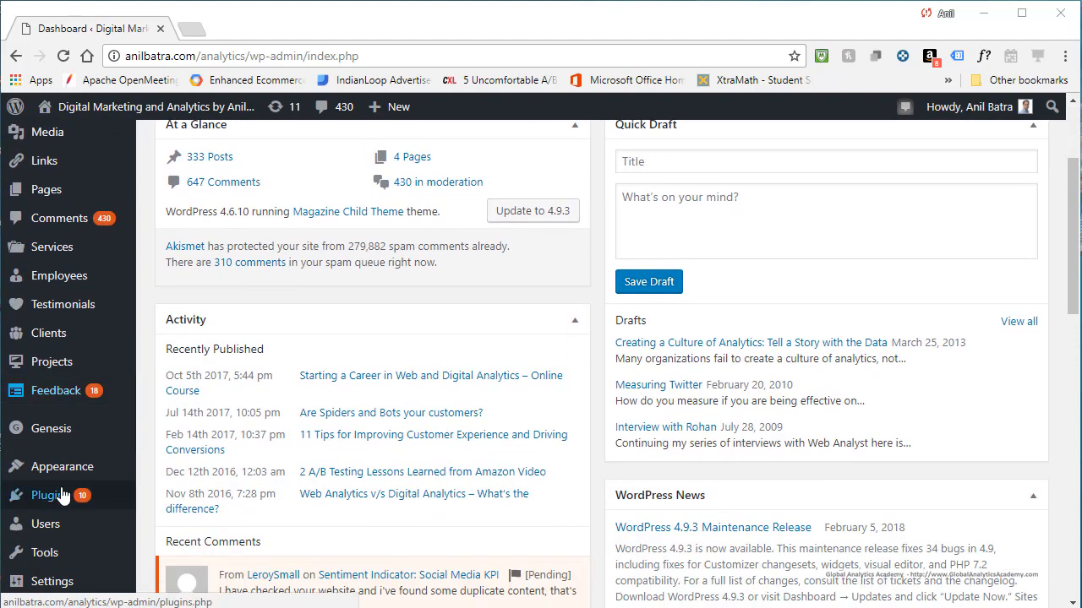
pyautogui.moveTo(49, 509)
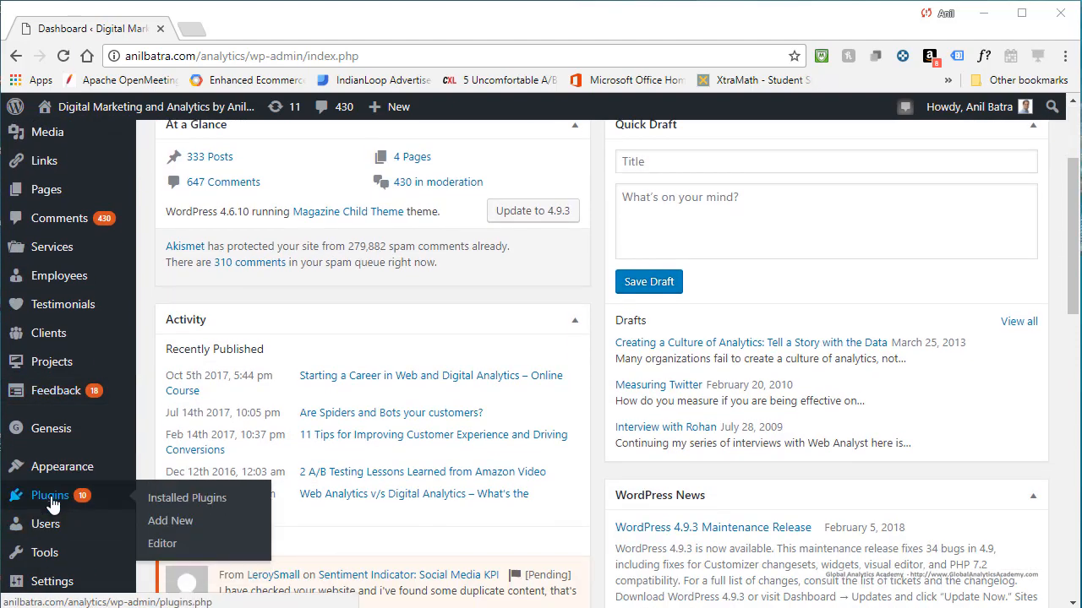
pyautogui.click(186, 530)
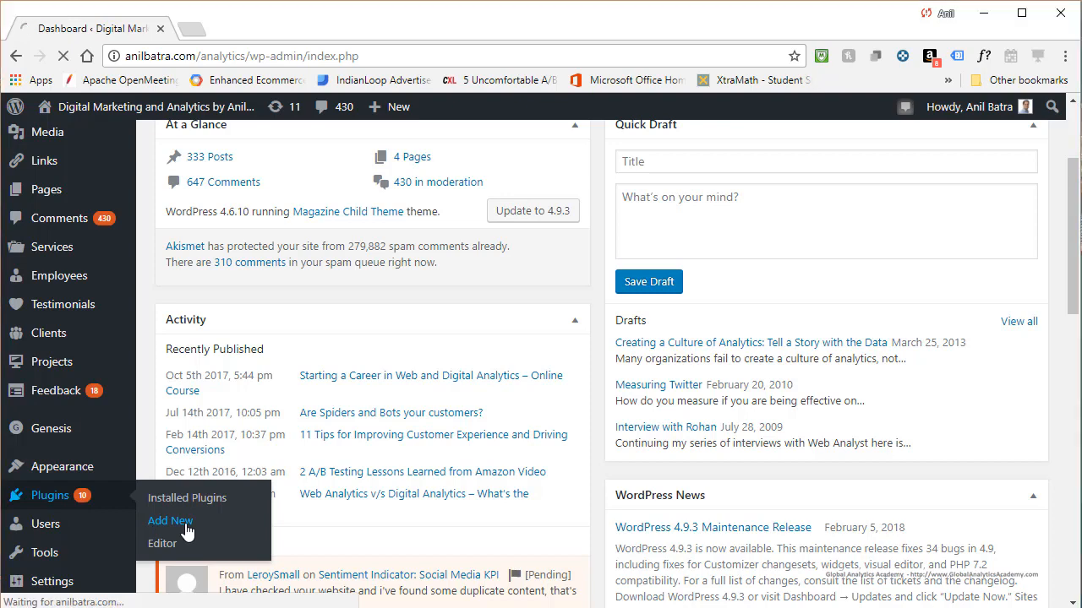
pyautogui.click(876, 309)
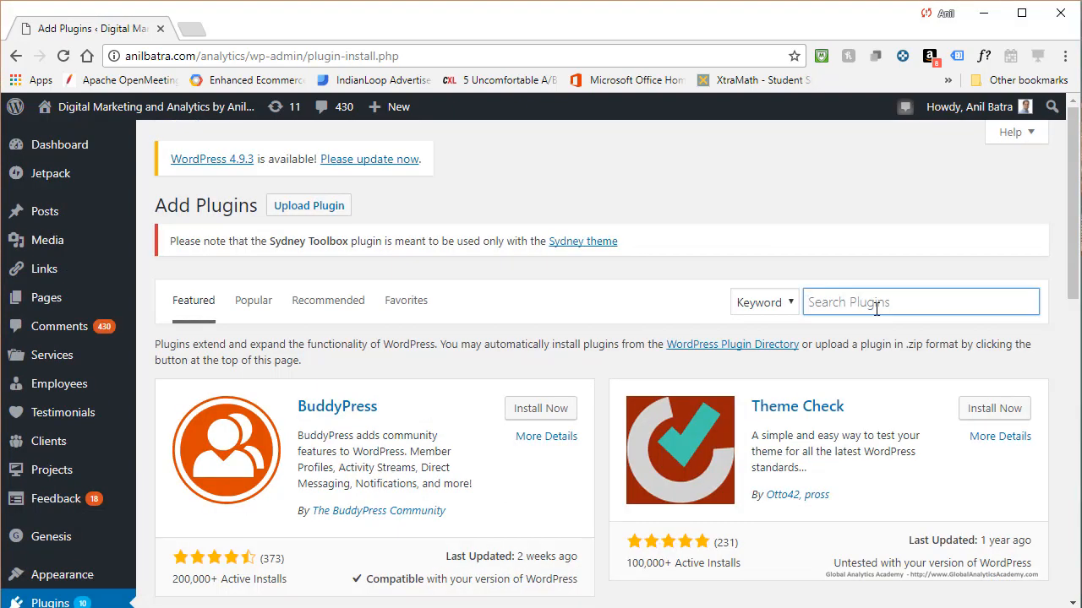
pyautogui.write('google tag manager')
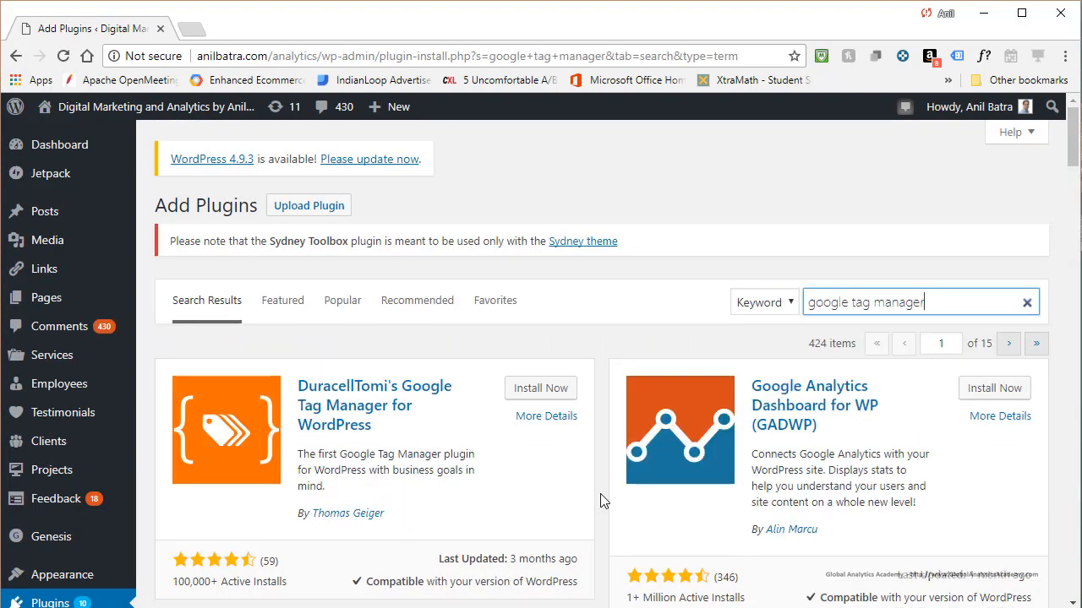
pyautogui.scroll(-1, 600, 495)
pyautogui.scroll(-1, 479, 470)
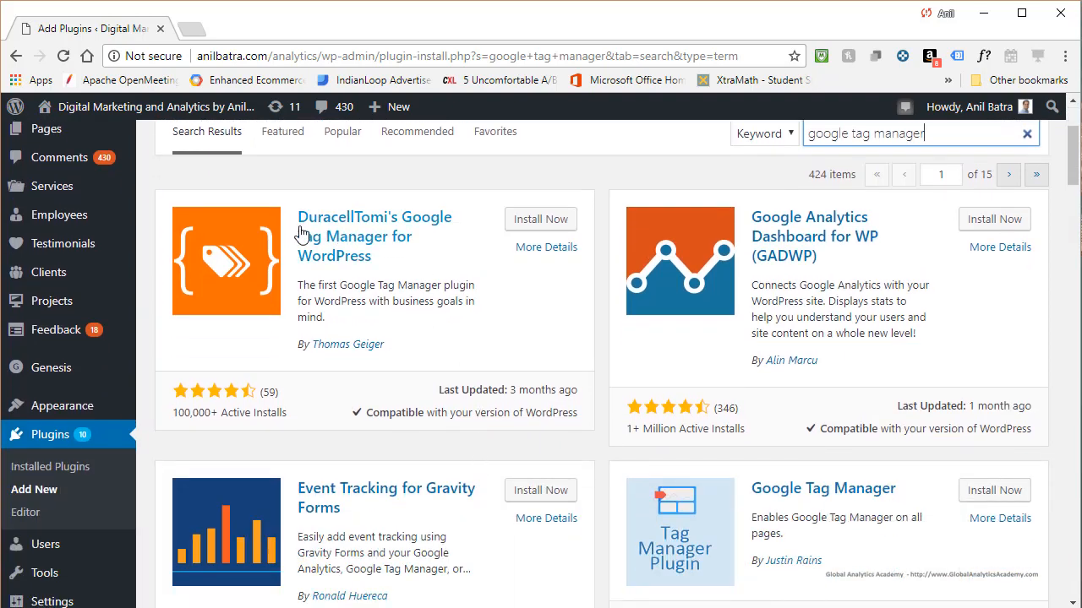
pyautogui.scroll(2, 304, 228)
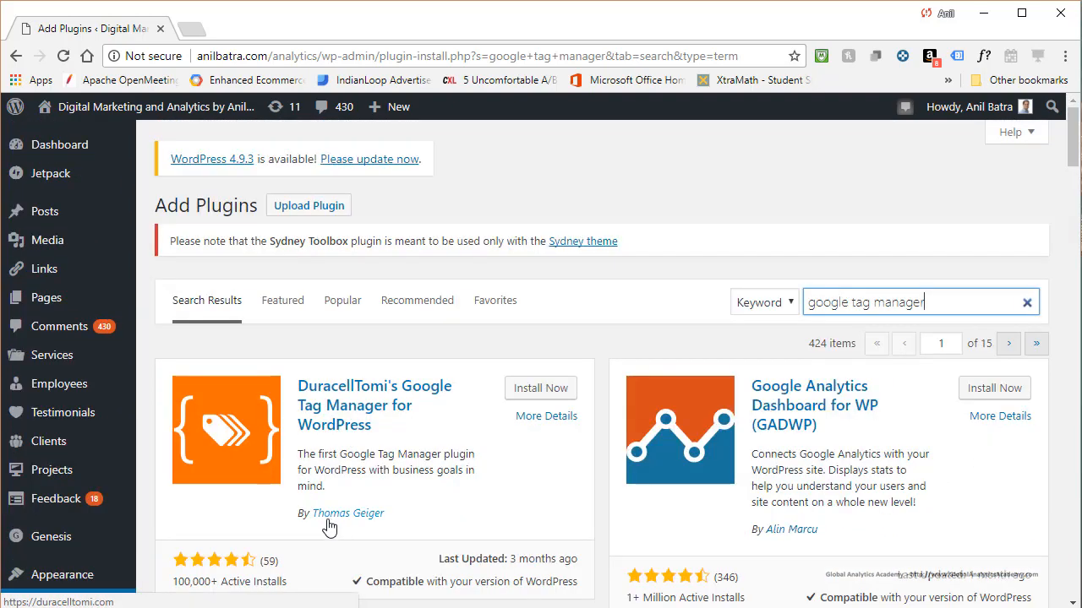
# Install and activate the DuracellTomi's Google Tag Manager for WordPress plugin
pyautogui.click(538, 391)
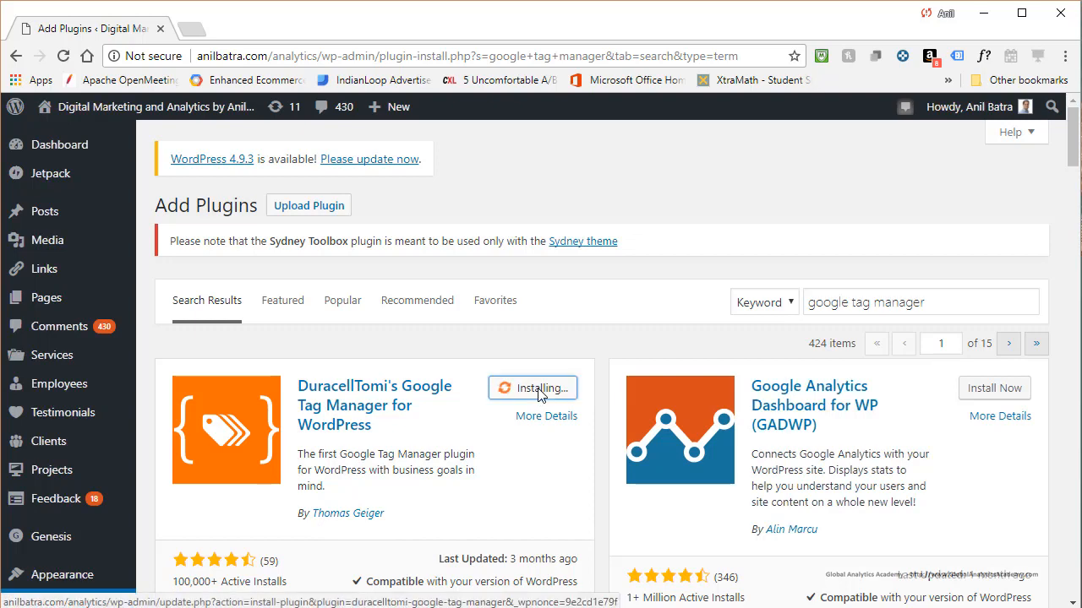
pyautogui.click(546, 400)
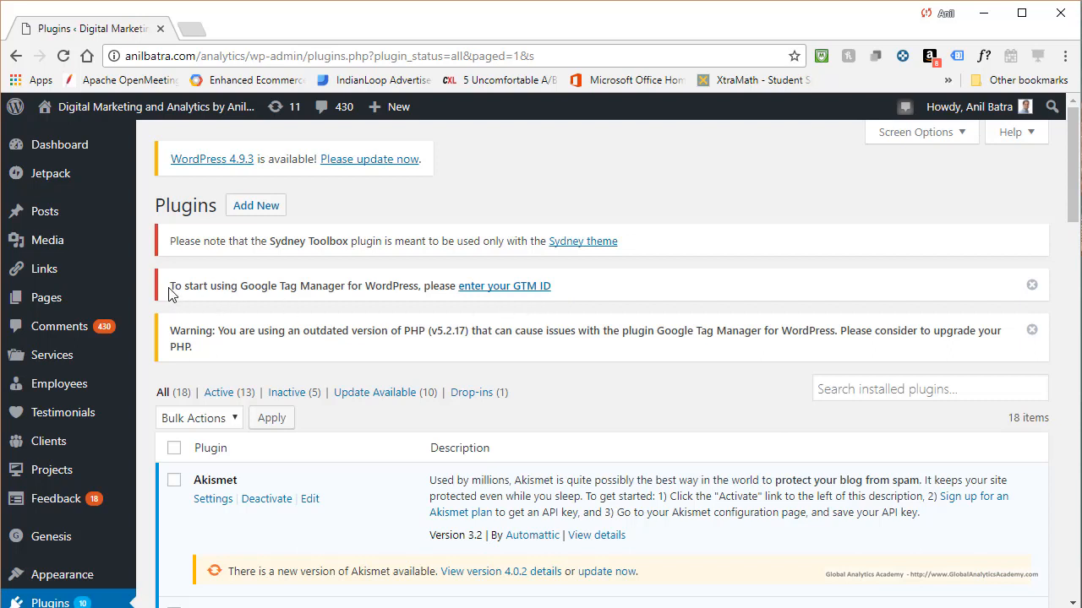
pyautogui.moveTo(169, 288); pyautogui.dragTo(255, 289)
pyautogui.click(256, 289)
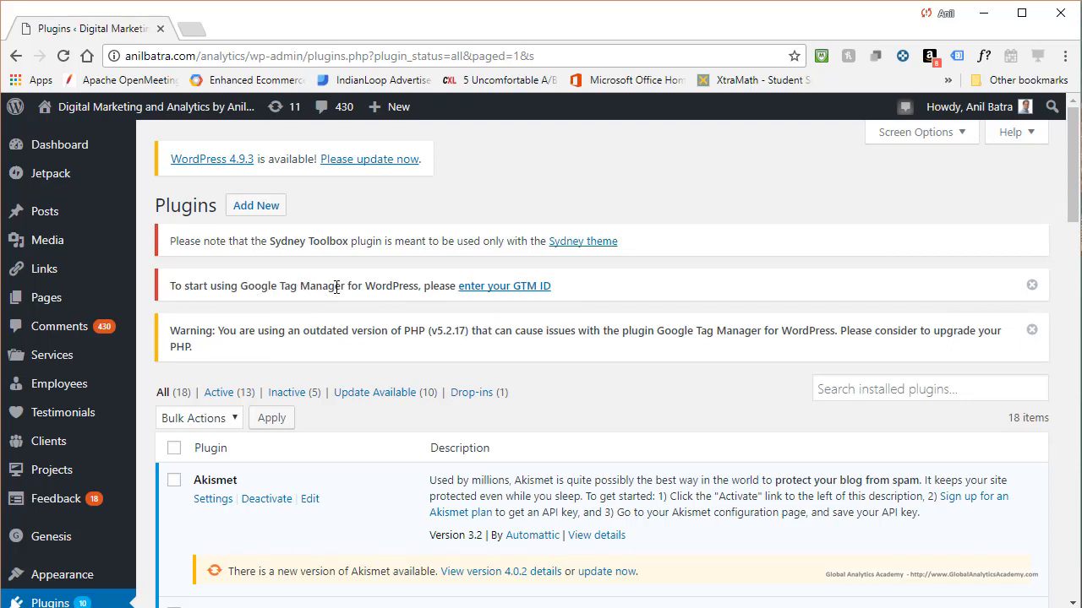
# In Google Tag Manager, open the site container's installation code and copy the container ID GTM-KLG48ZZ from the head snippet
pyautogui.middleClick(513, 291)
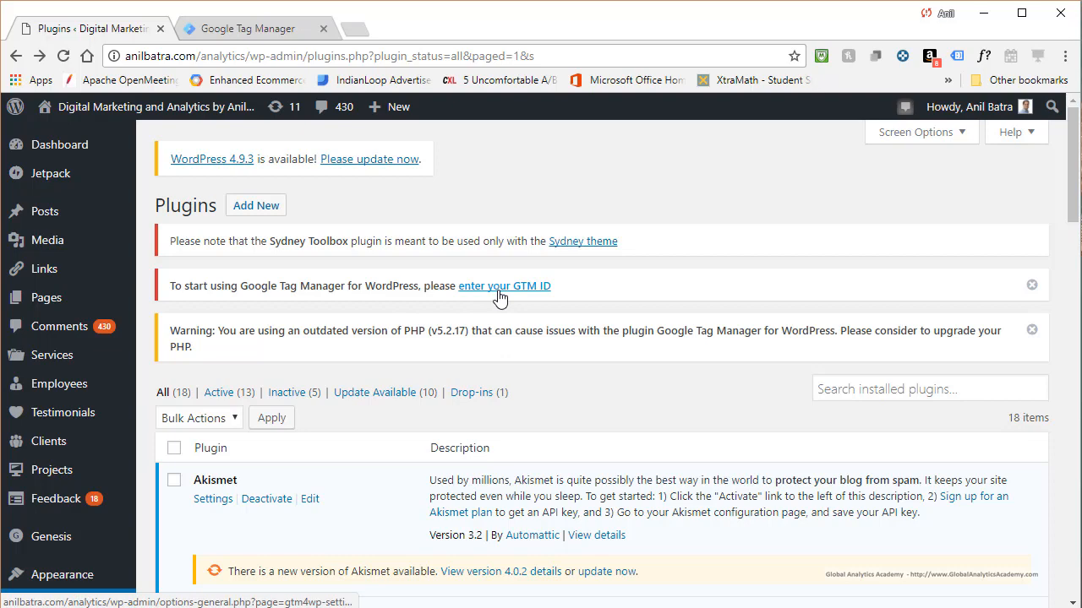
pyautogui.click(266, 34)
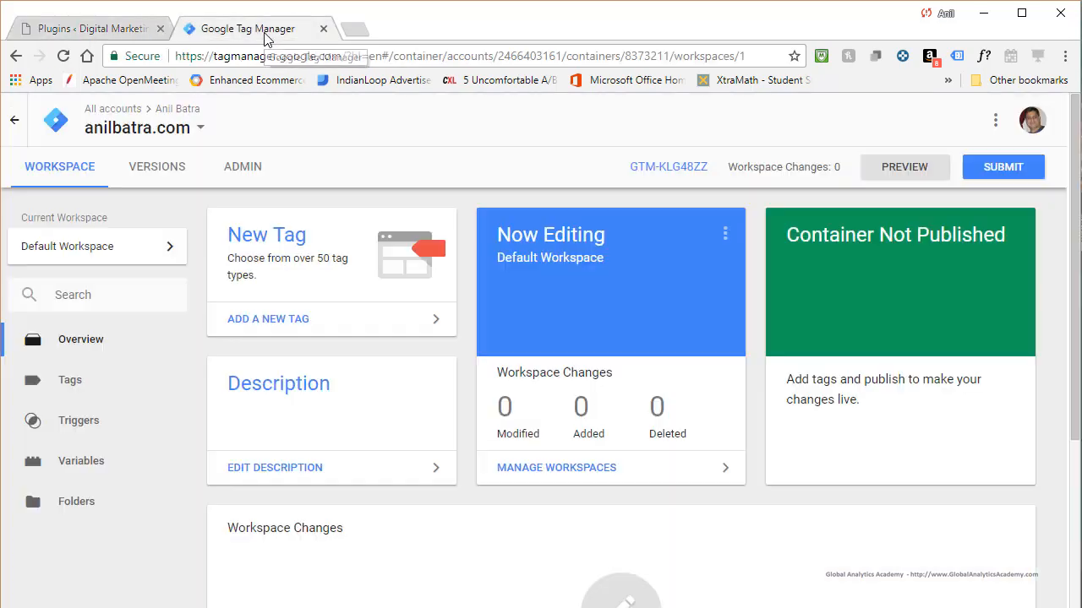
pyautogui.click(685, 167)
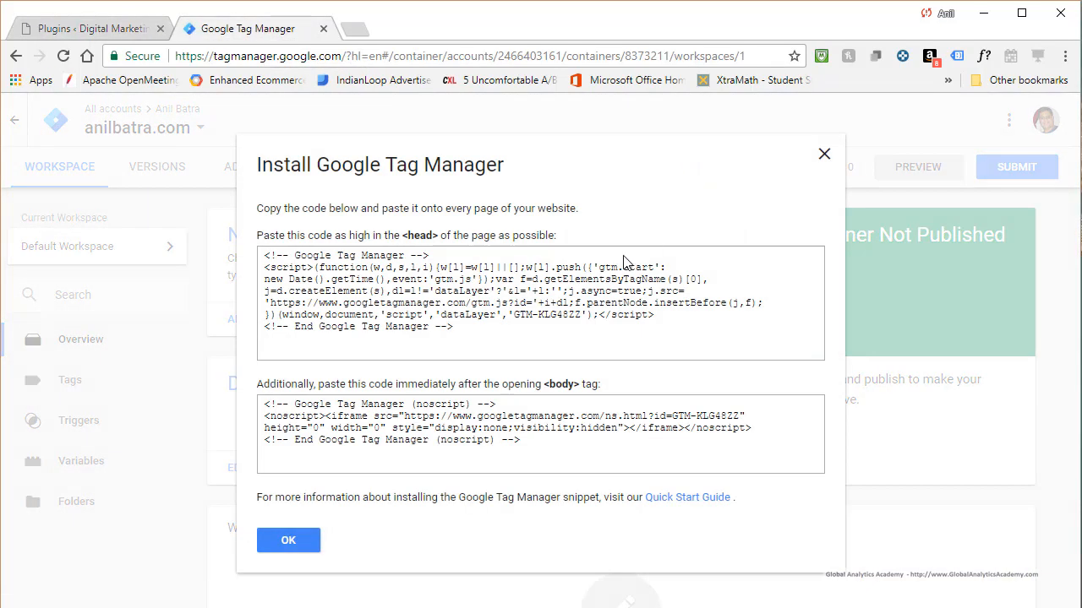
pyautogui.moveTo(514, 314); pyautogui.dragTo(582, 315)
pyautogui.hotkey('ctrl', 'c')
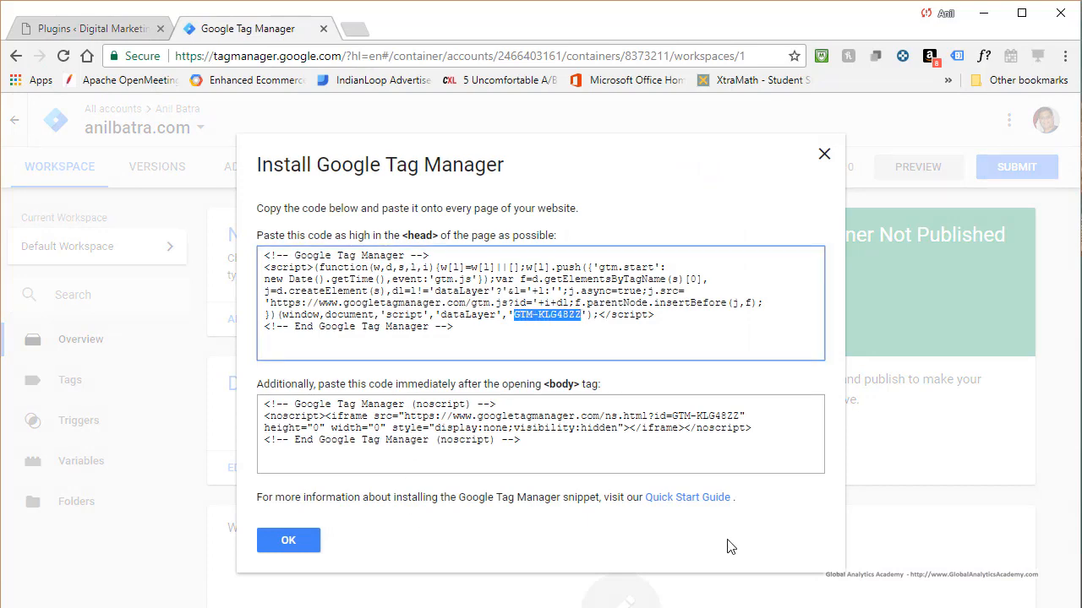
# Back in WordPress, paste GTM-KLG48ZZ as the Google Tag Manager ID in the plugin's general settings and save the changes
pyautogui.click(140, 28)
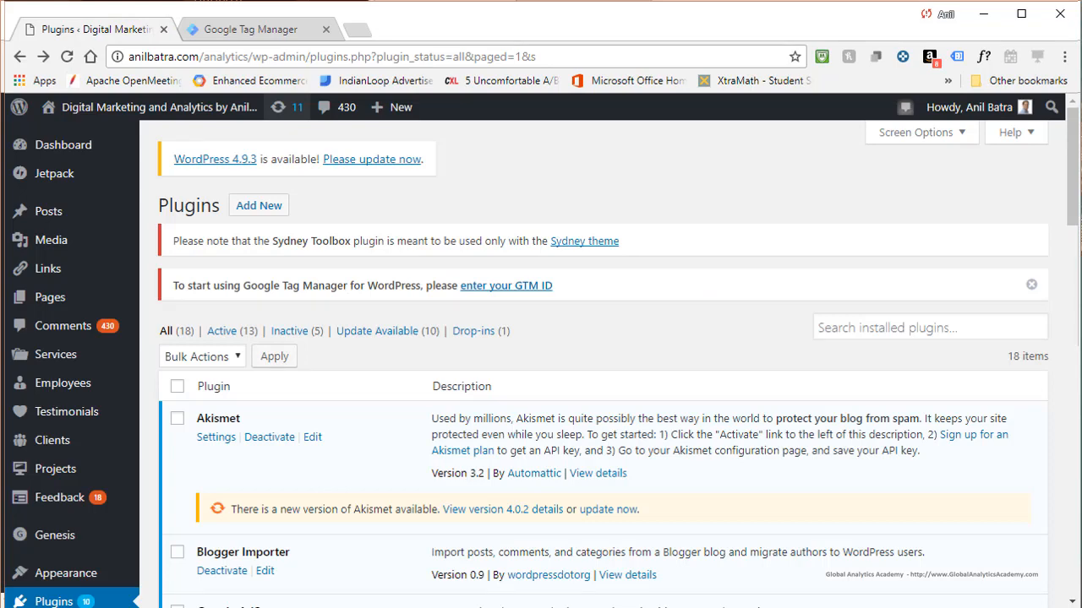
pyautogui.click(506, 286)
pyautogui.click(456, 502)
pyautogui.hotkey('ctrl', 'v')
pyautogui.scroll(-2, 456, 502)
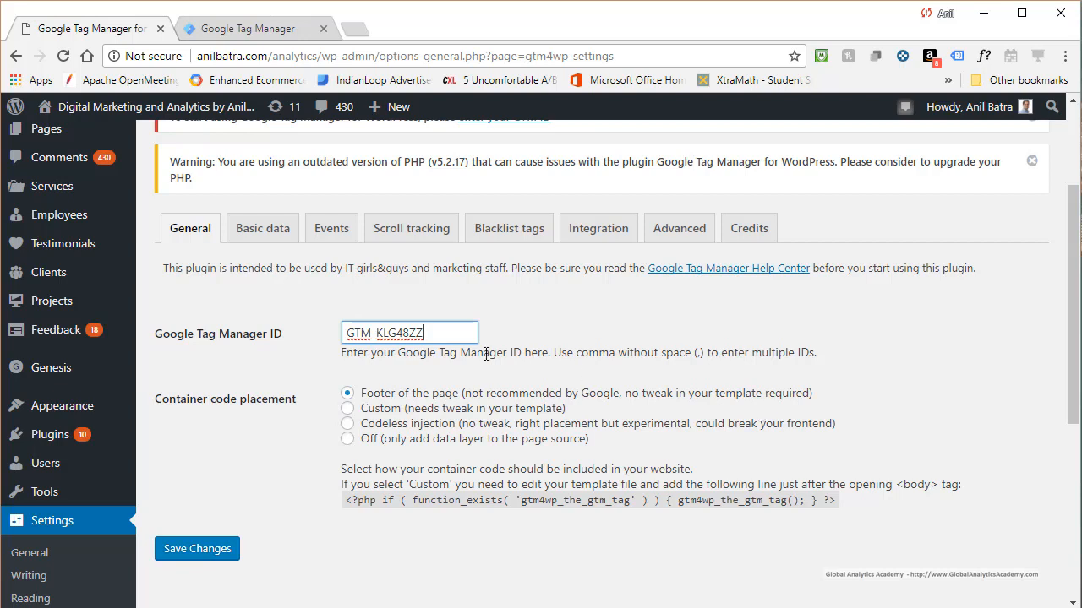
pyautogui.click(203, 563)
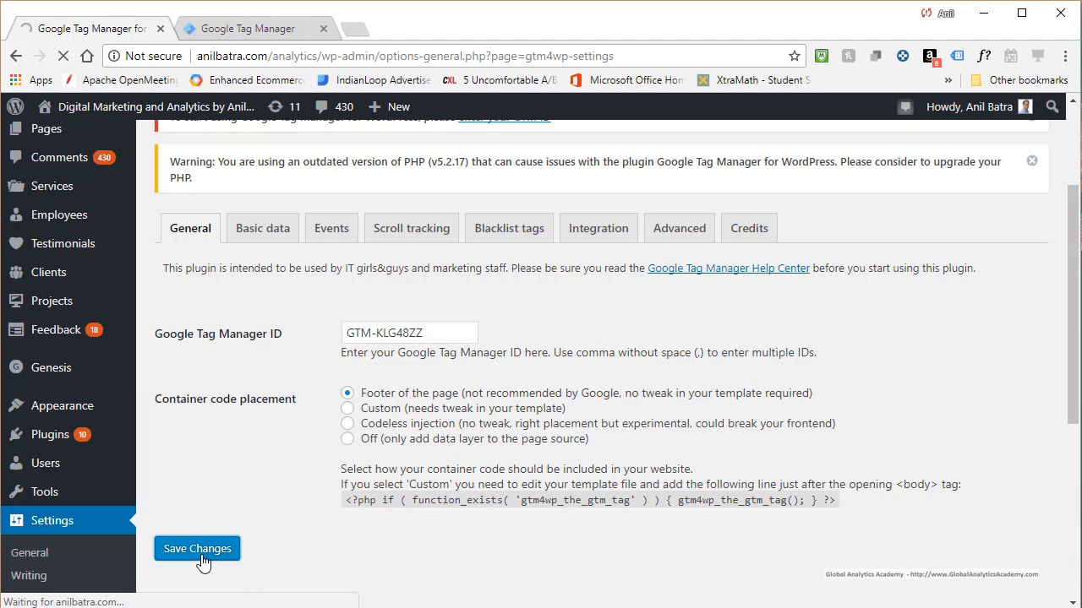